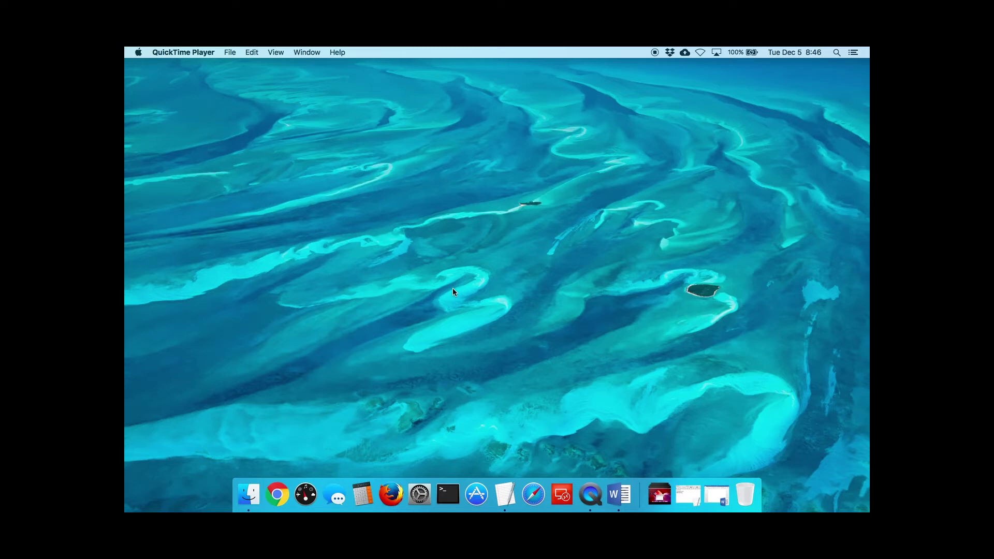
- Restore the TextEdit notes listing the print queue, User ID code and admin access requirements
{"action": "left_click", "coordinate": [503, 498]}
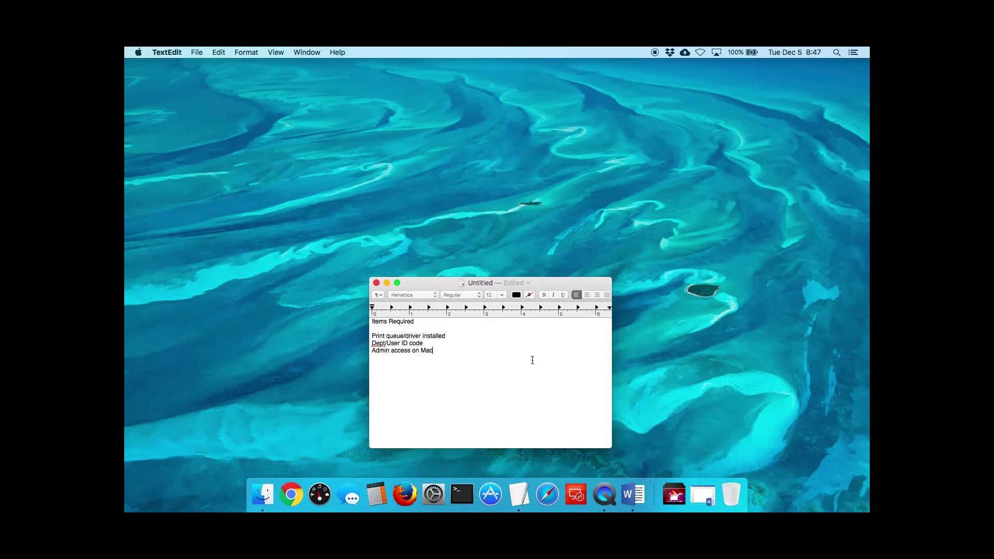
- Confirm the Ricoh MP C4503 queue in Printers & Scanners, then minimize the window
{"action": "left_click", "coordinate": [387, 283]}
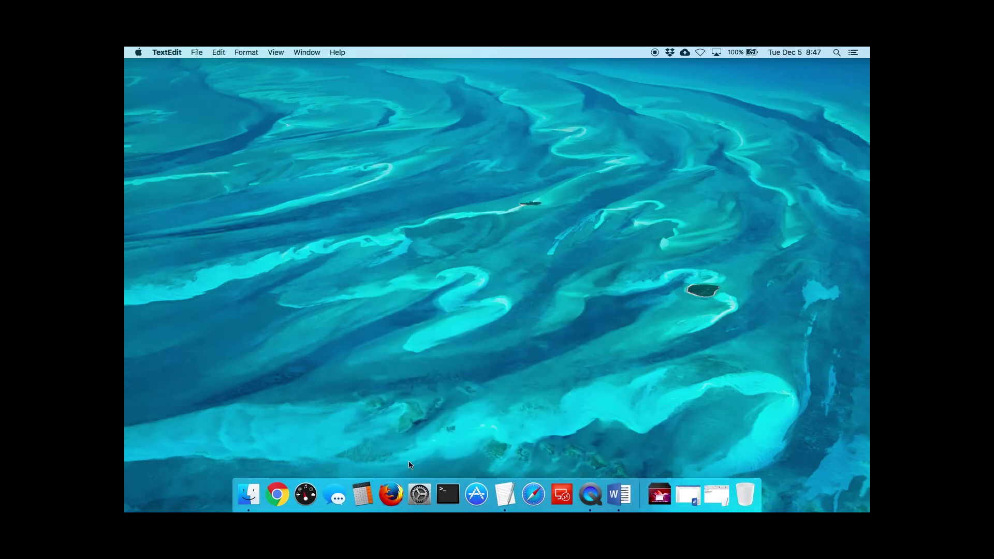
{"action": "left_click", "coordinate": [419, 494]}
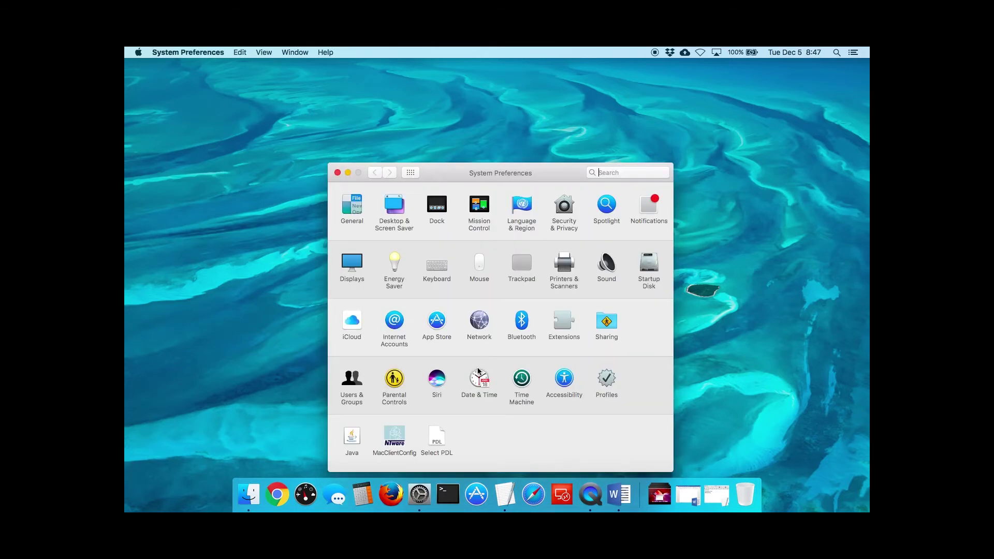
{"action": "left_click", "coordinate": [561, 266]}
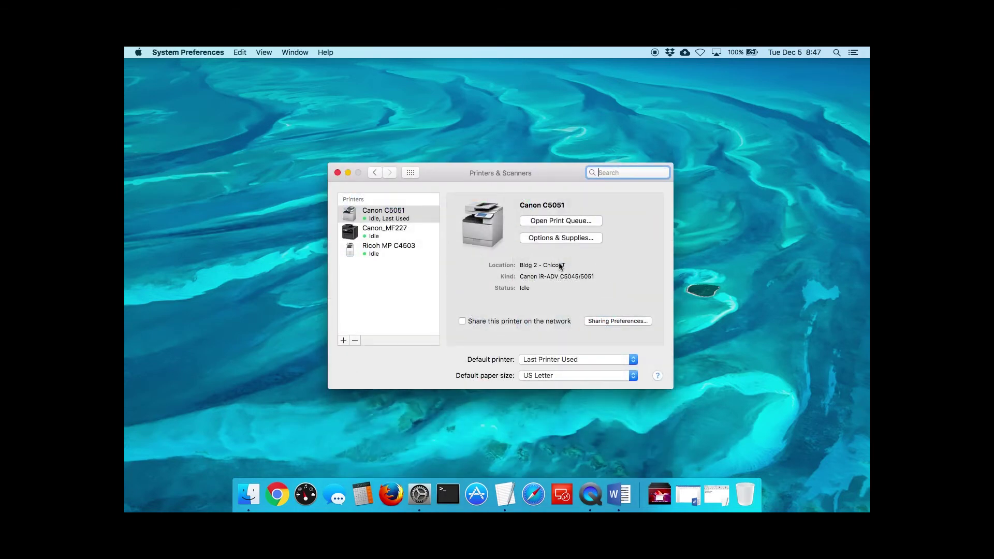
{"action": "left_click", "coordinate": [395, 252]}
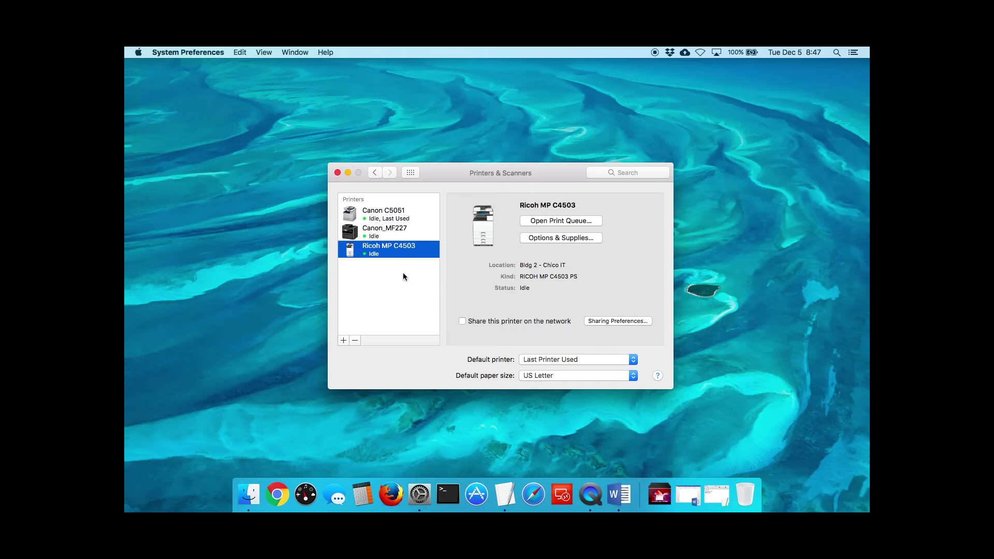
{"action": "left_click", "coordinate": [348, 172]}
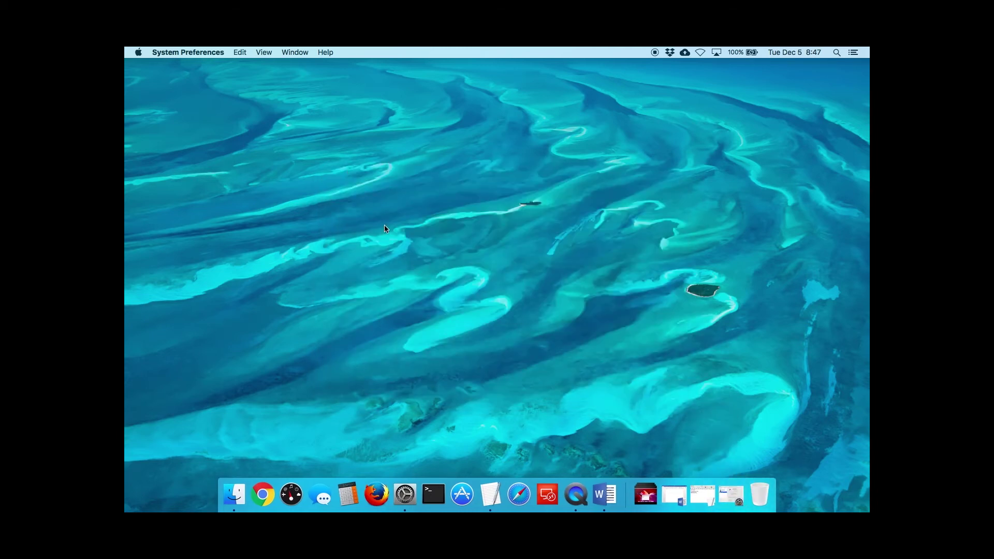
- Start a blank Word document containing the word 'Test'
{"action": "left_click", "coordinate": [604, 494]}
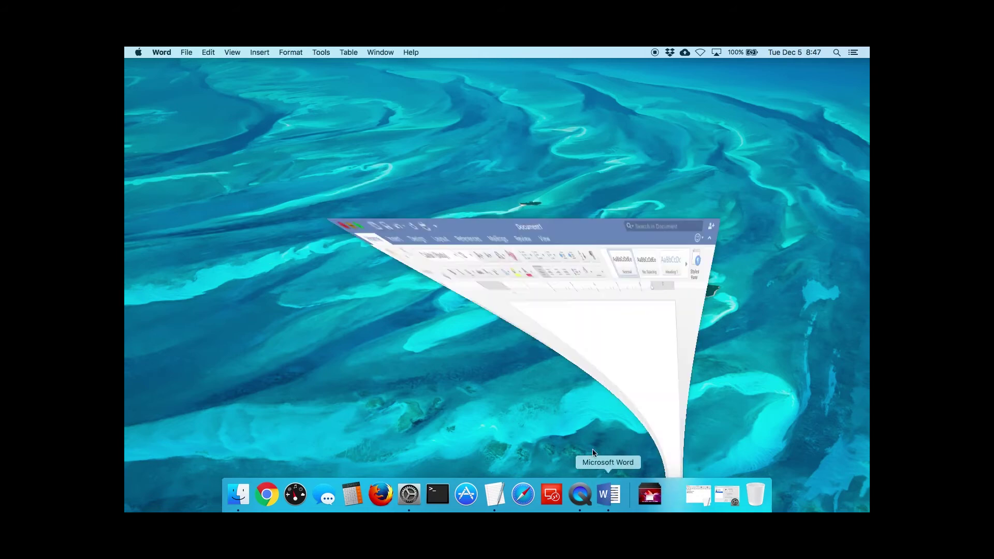
{"action": "type", "text": "Test"}
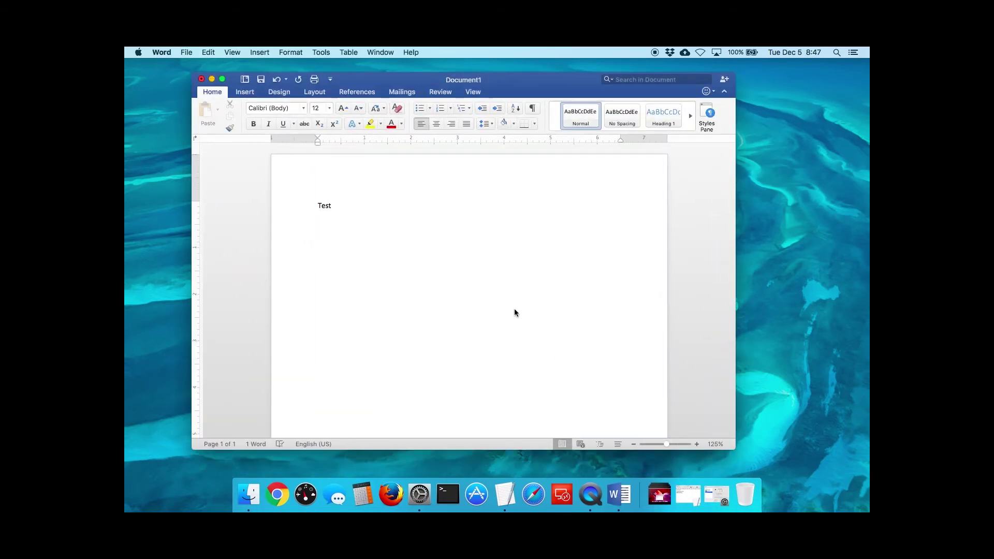
{"action": "left_click", "coordinate": [186, 52]}
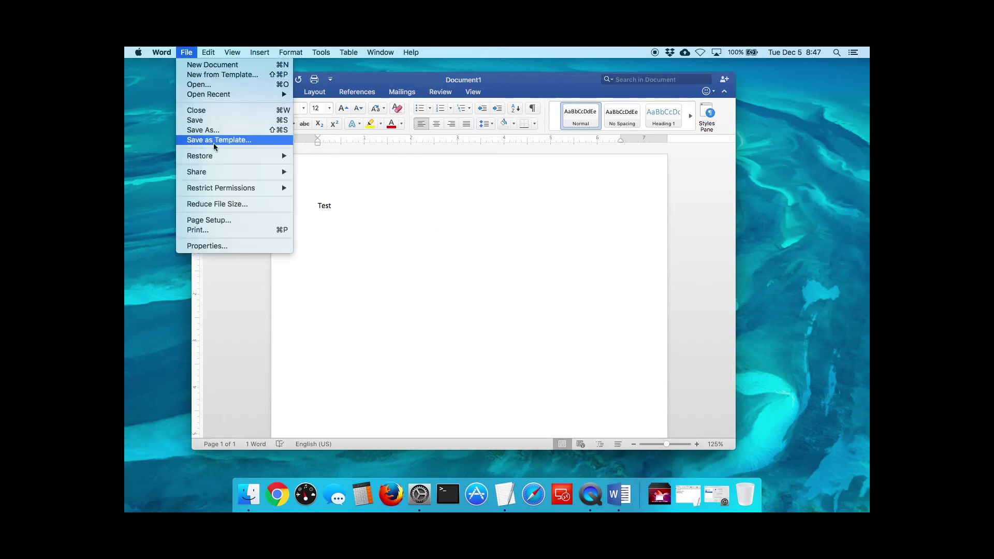
- Open the Print dialog with Ricoh MP C4503 selected as the printer
{"action": "left_click", "coordinate": [218, 230]}
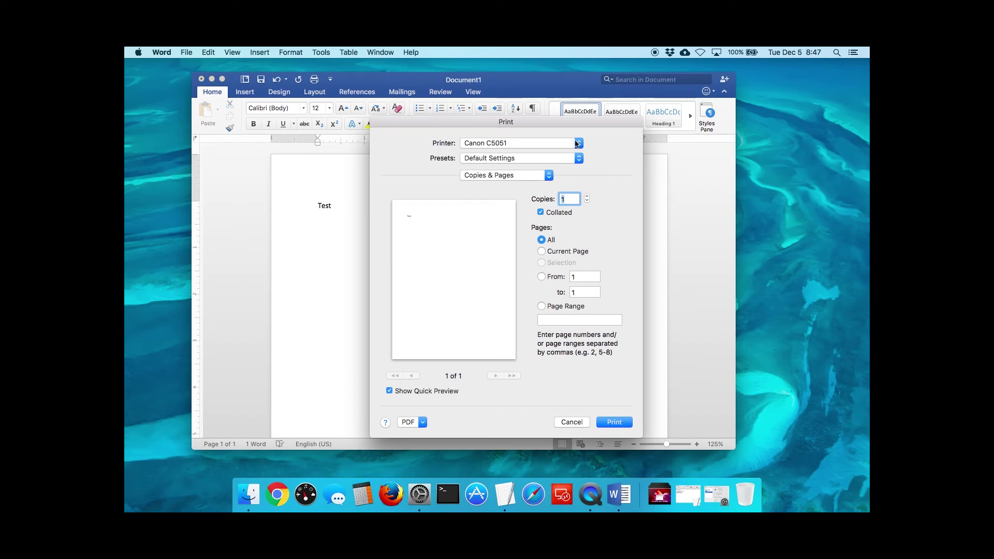
{"action": "left_click", "coordinate": [578, 144]}
{"action": "left_click", "coordinate": [576, 162]}
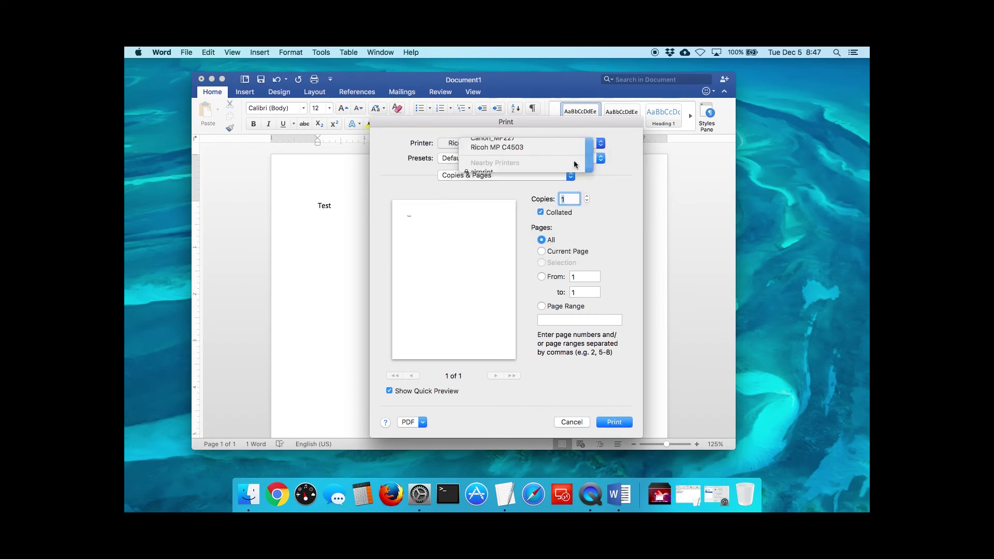
{"action": "left_click", "coordinate": [571, 175]}
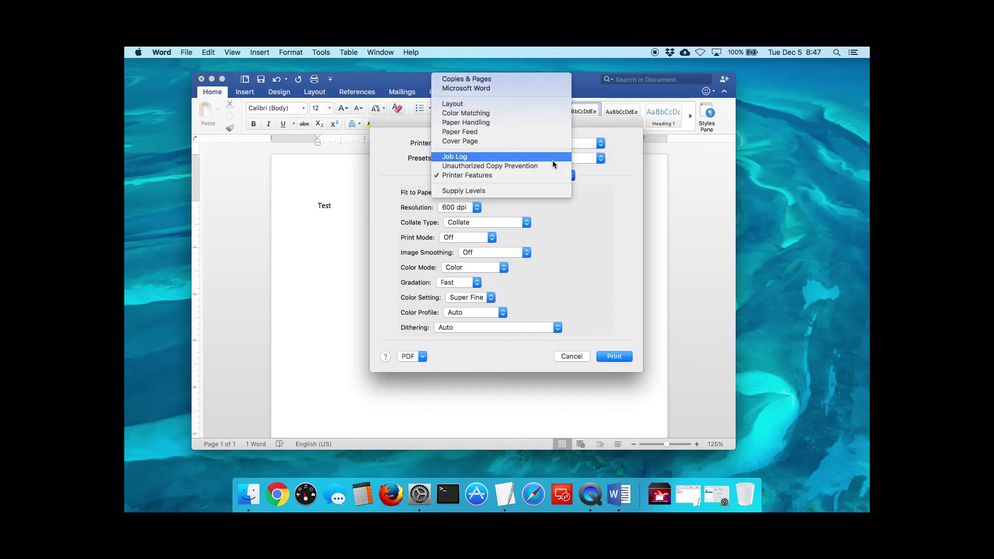
{"action": "left_click", "coordinate": [553, 160]}
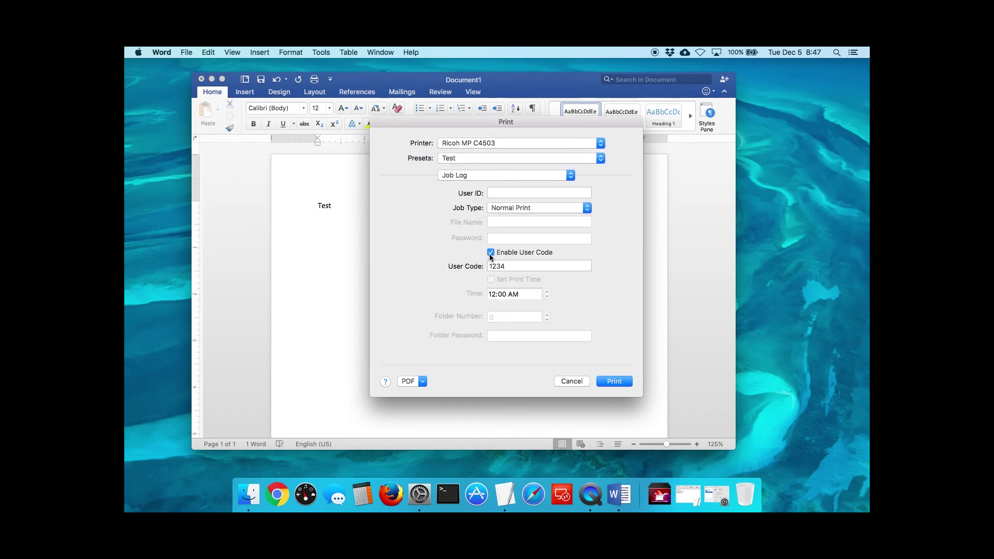
{"action": "left_click", "coordinate": [520, 266]}
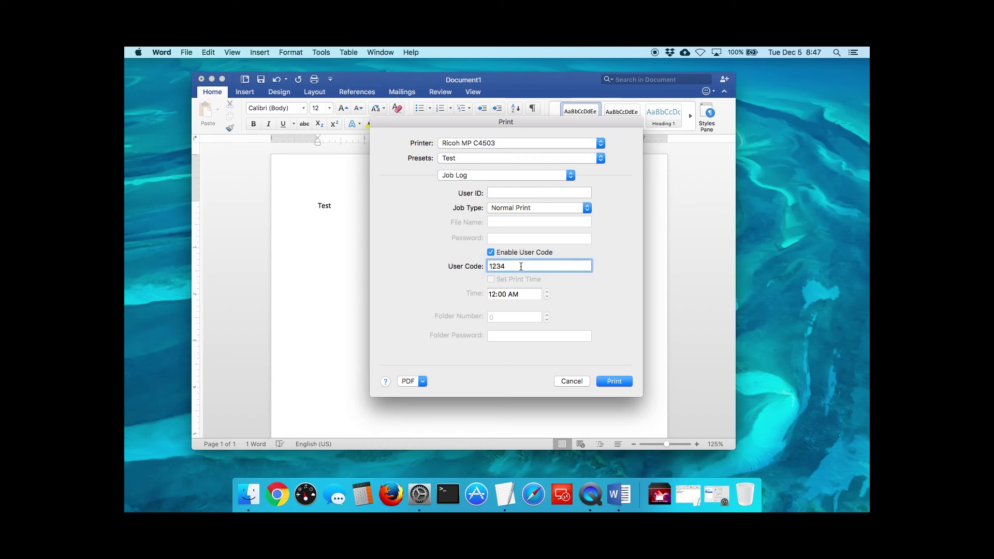
{"action": "double_click", "coordinate": [521, 267]}
{"action": "key", "text": "BackSpace"}
{"action": "left_click", "coordinate": [610, 380]}
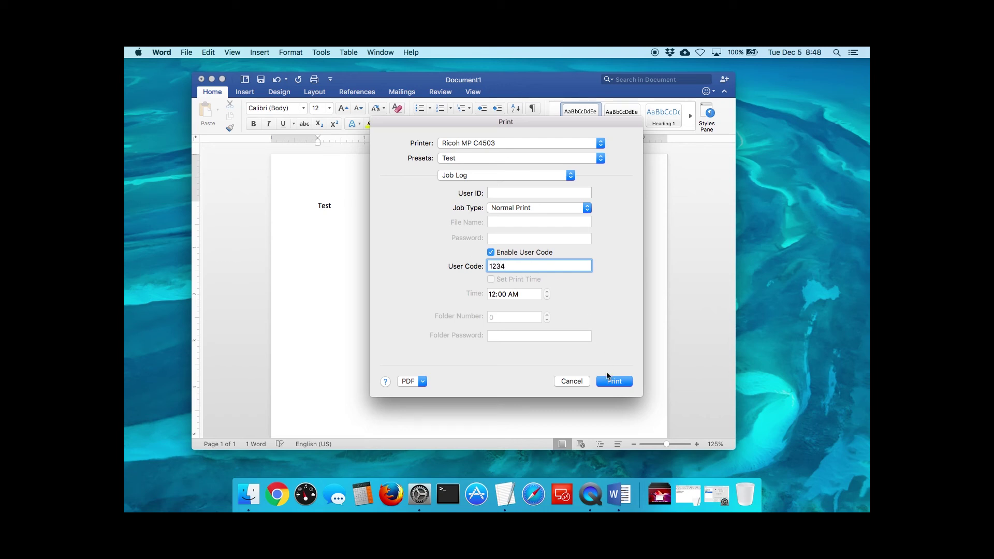